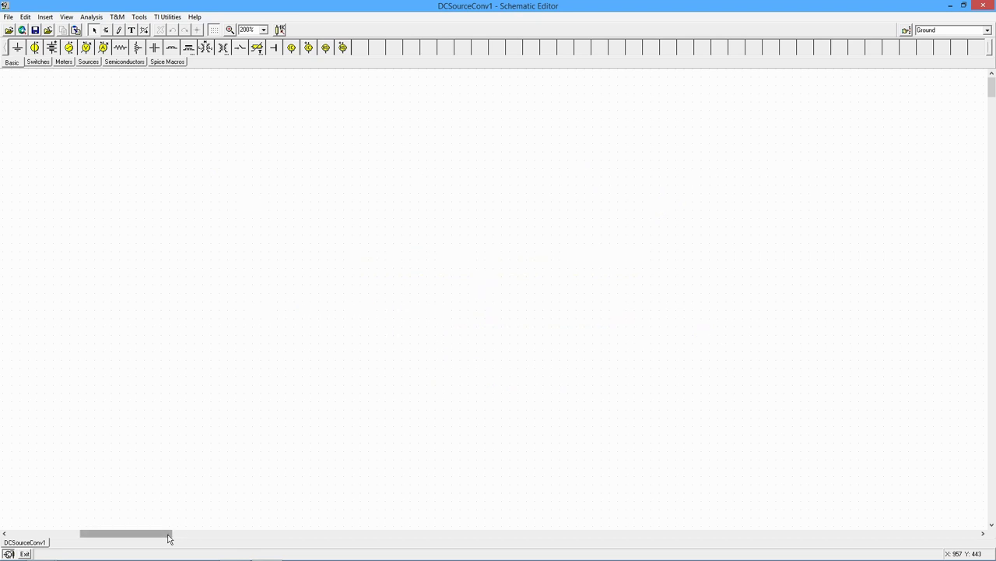
# - Scroll the canvas fully left to show the 9 V/RintE circuit and the 90 mA/RintI circuit
pyautogui.moveTo(158, 535); pyautogui.dragTo(78, 534)
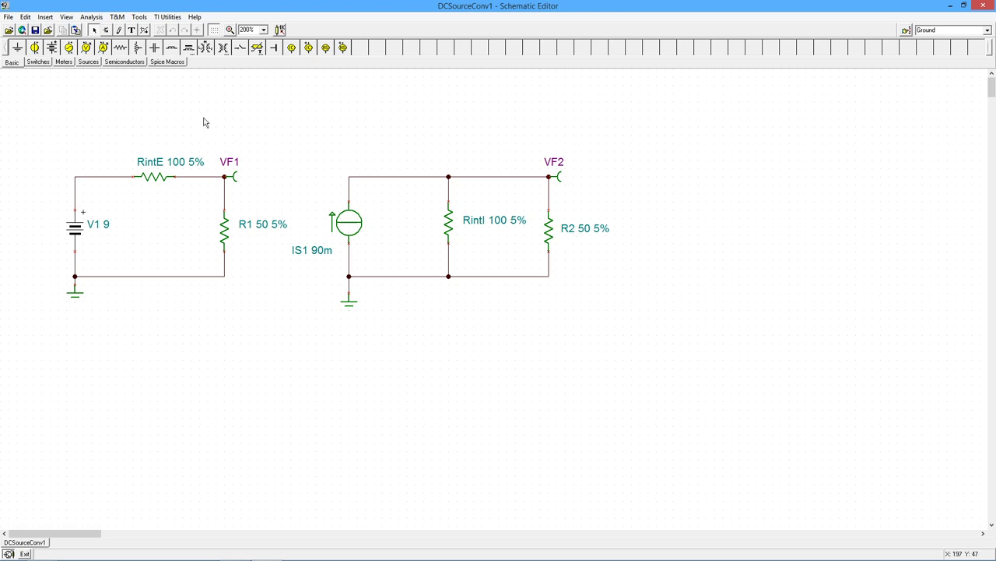
pyautogui.click(102, 19)
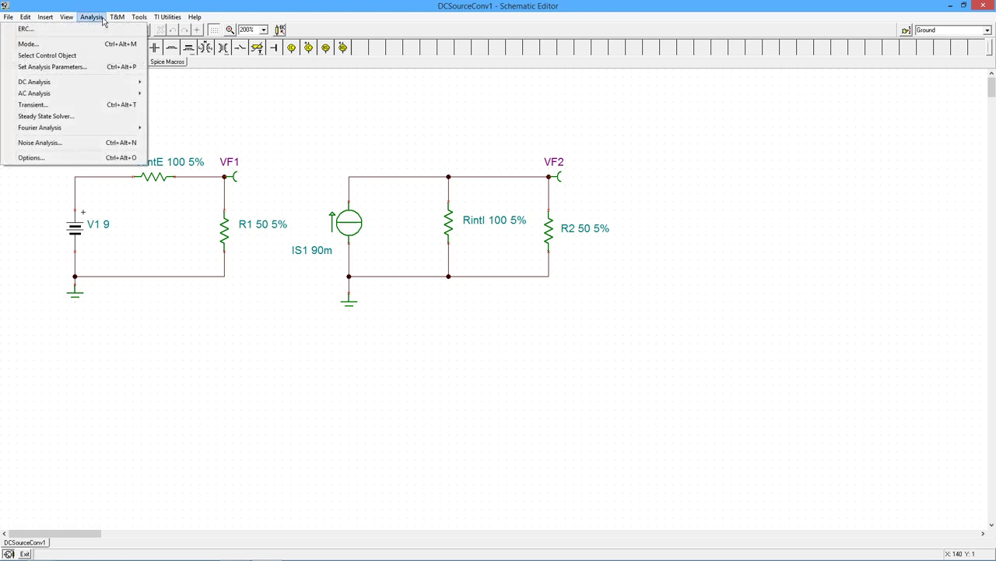
pyautogui.moveTo(102, 81)
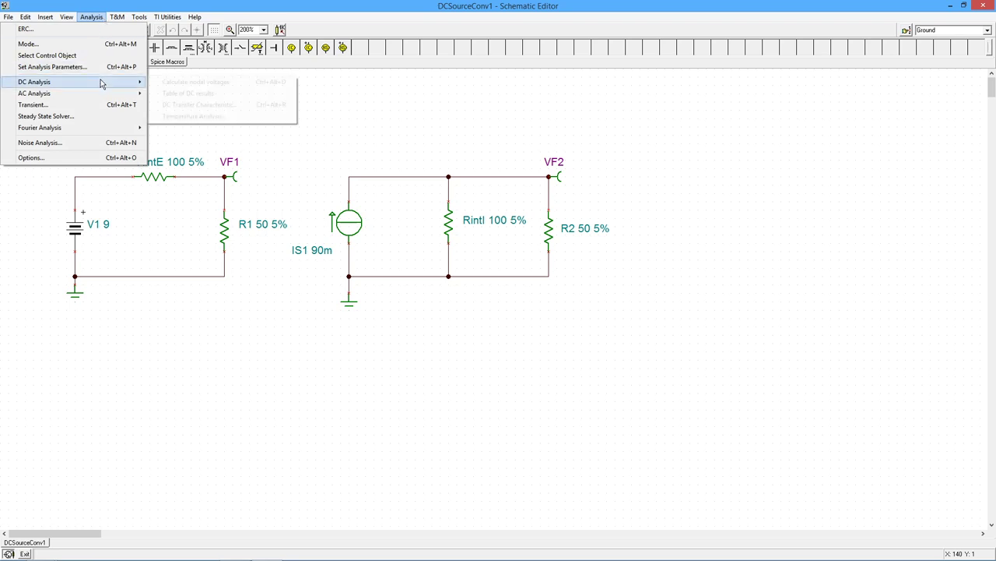
pyautogui.click(164, 83)
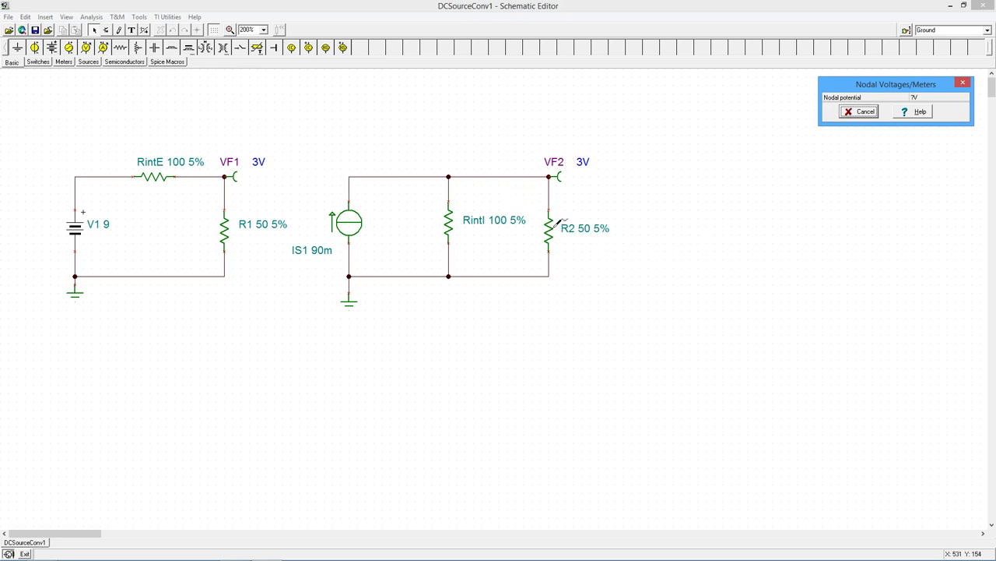
pyautogui.click(556, 225)
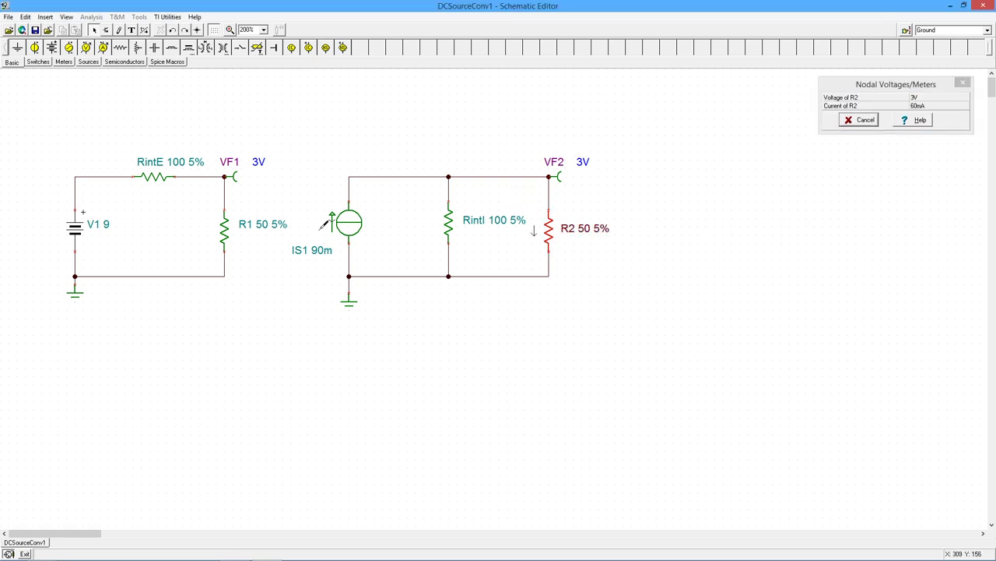
pyautogui.click(226, 215)
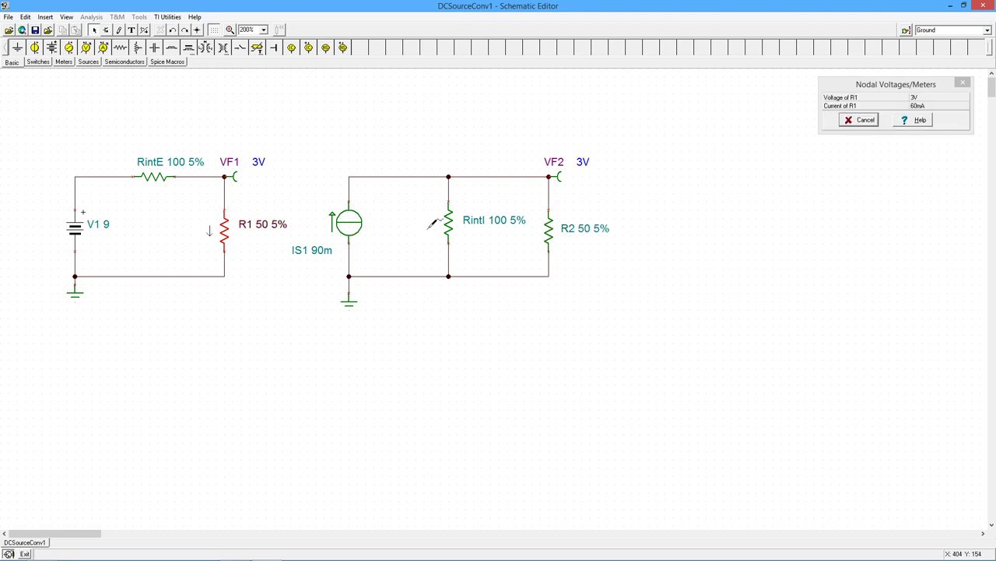
pyautogui.moveTo(903, 89); pyautogui.dragTo(750, 154)
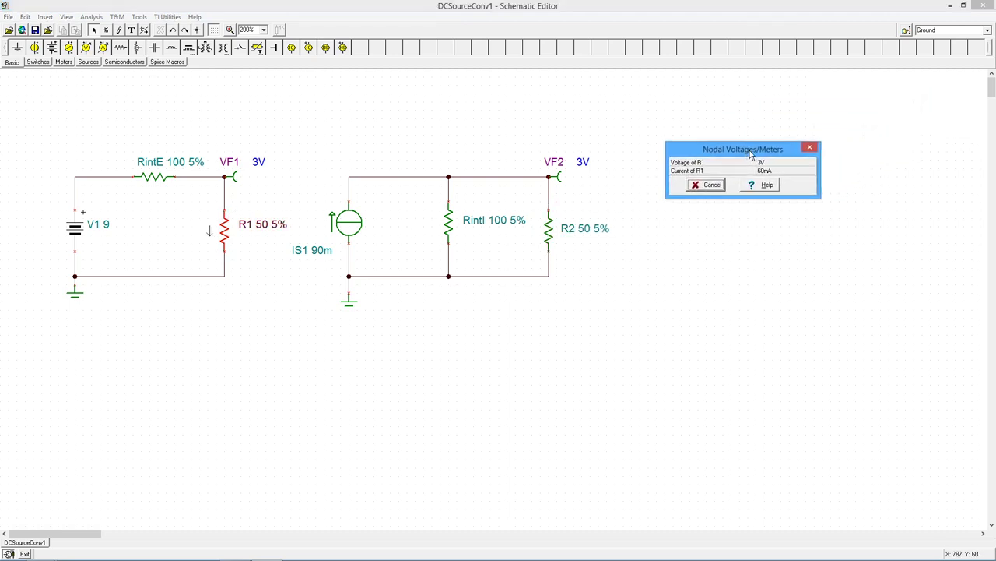
pyautogui.click(809, 148)
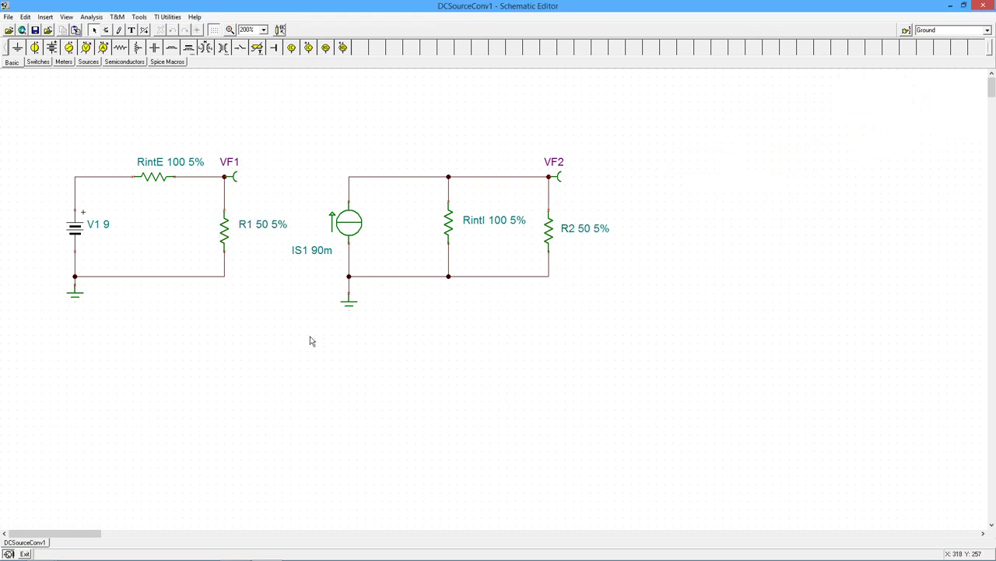
pyautogui.doubleClick(263, 227)
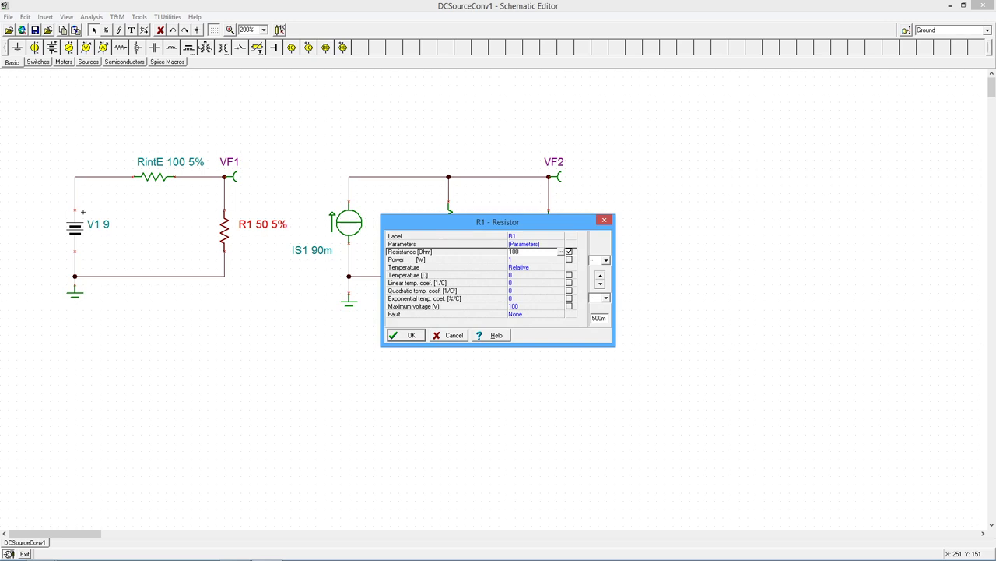
# - Set load resistors R1 and R2 to 100 Ω
pyautogui.press('Return')
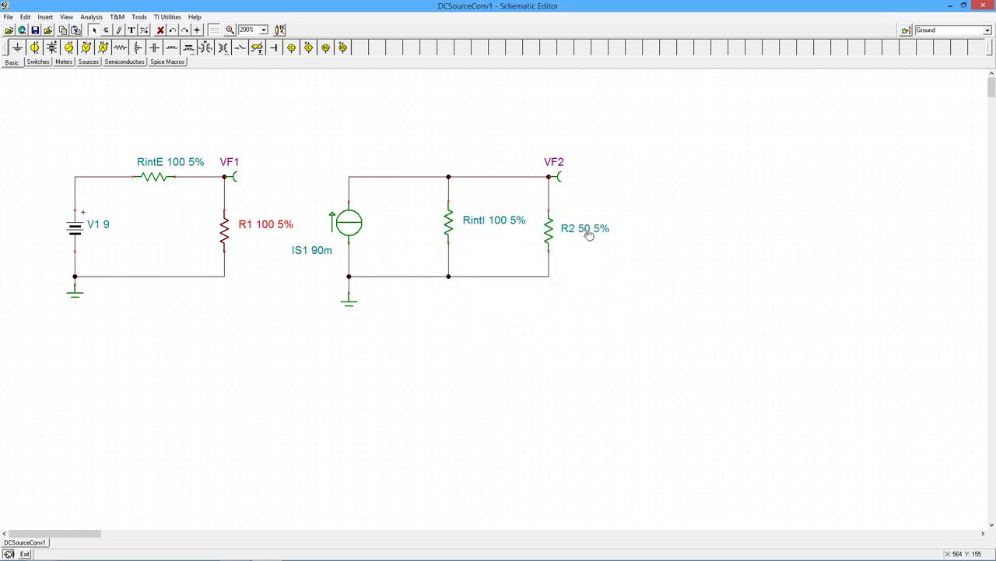
pyautogui.doubleClick(589, 235)
pyautogui.write('100')
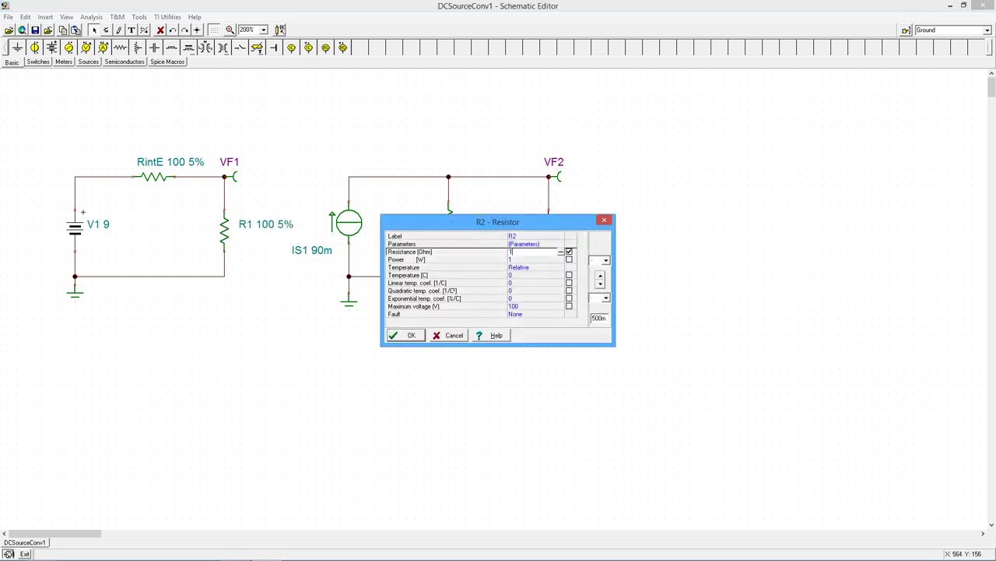
pyautogui.click(413, 336)
pyautogui.click(433, 413)
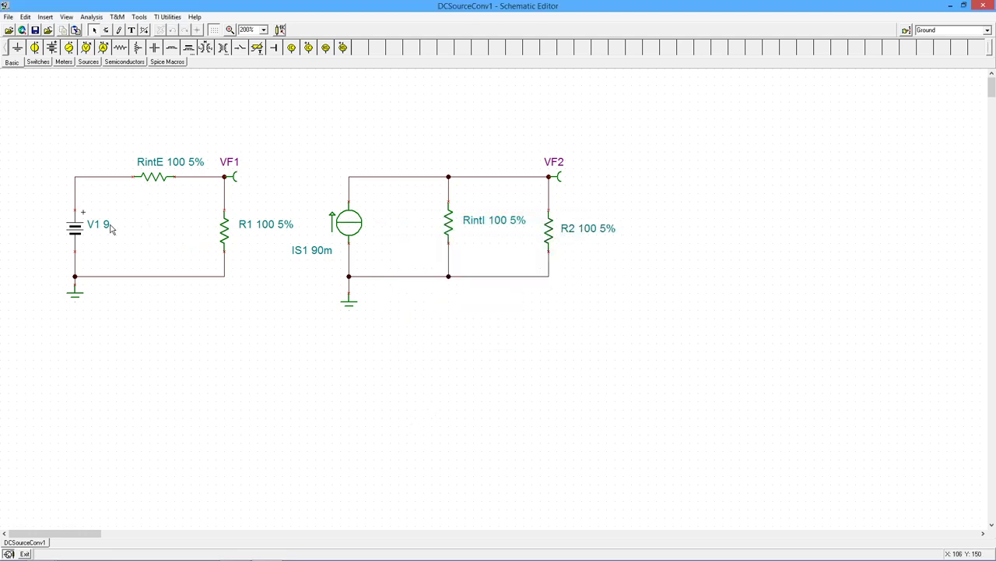
# - Calculate DC nodal voltages, confirming 4.5 V at VF1 and VF2, then close the results
pyautogui.click(92, 16)
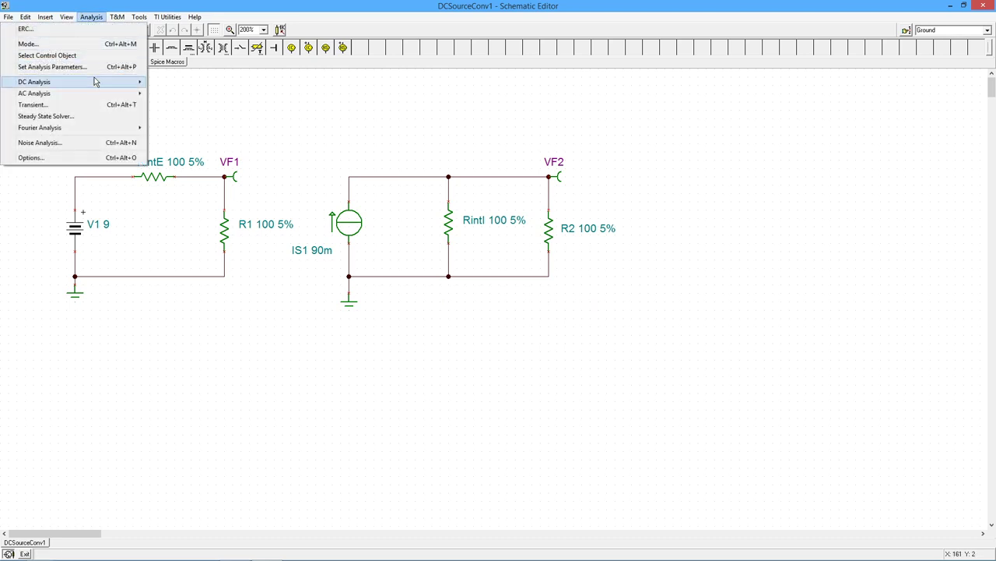
pyautogui.moveTo(96, 81)
pyautogui.click(170, 82)
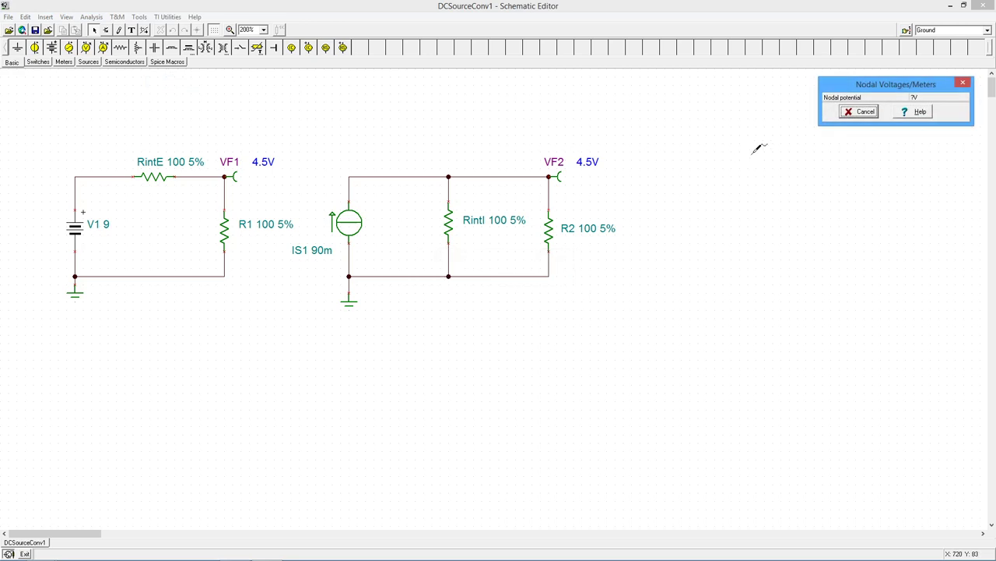
pyautogui.moveTo(866, 88); pyautogui.dragTo(720, 167)
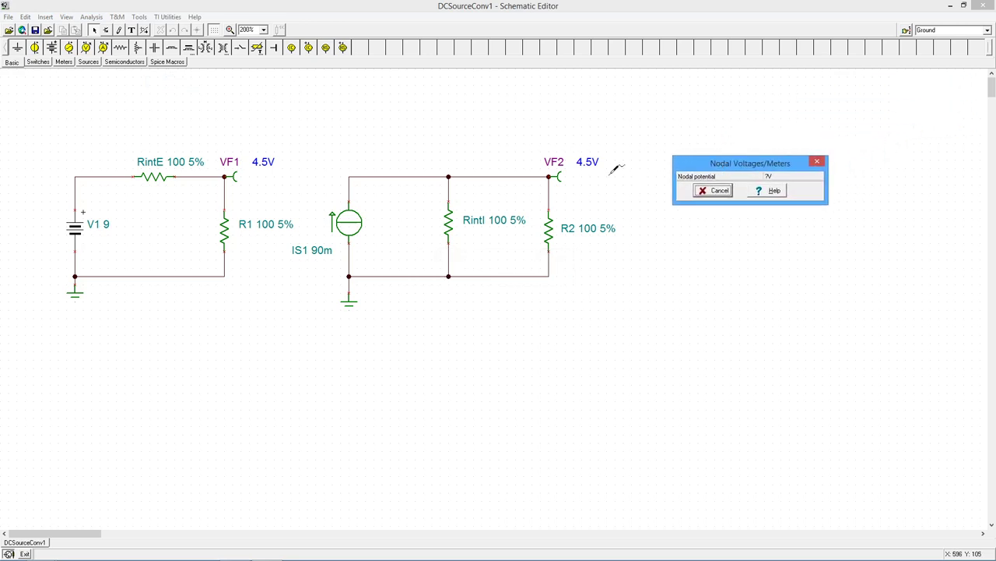
pyautogui.click(719, 192)
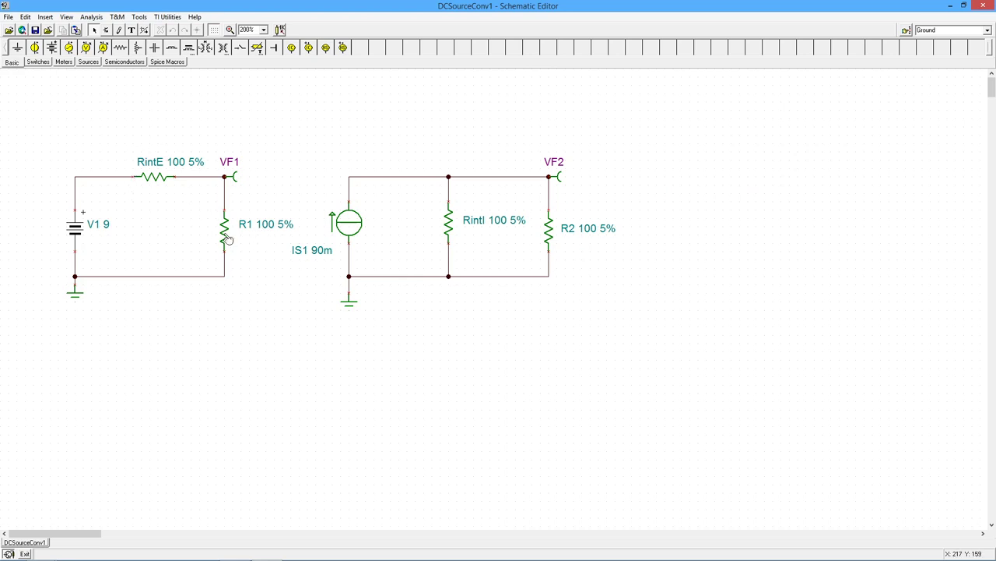
# - Change R1 and R2 resistance to 200 Ω
pyautogui.doubleClick(226, 239)
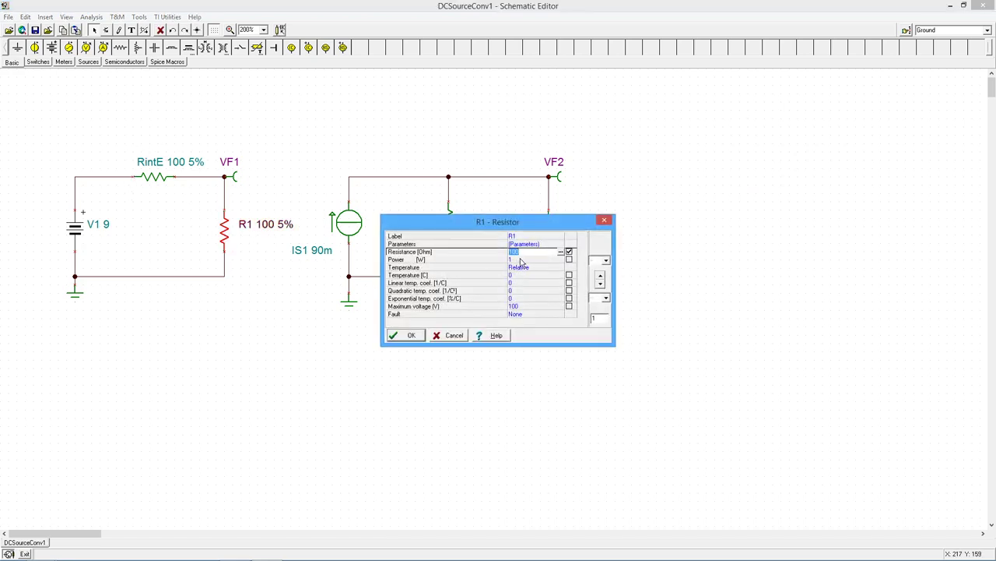
pyautogui.write('20')
pyautogui.click(411, 336)
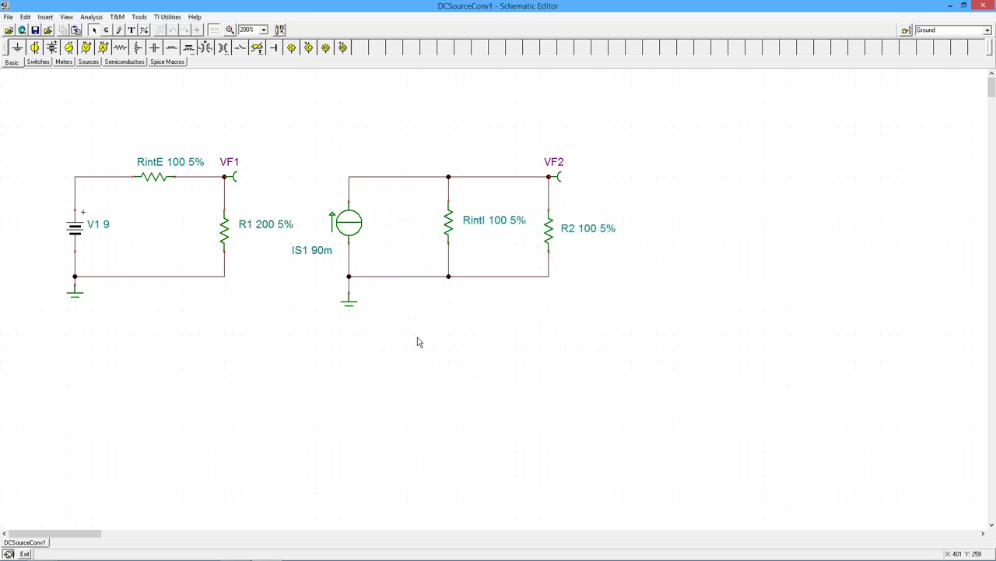
pyautogui.doubleClick(594, 233)
pyautogui.write('200')
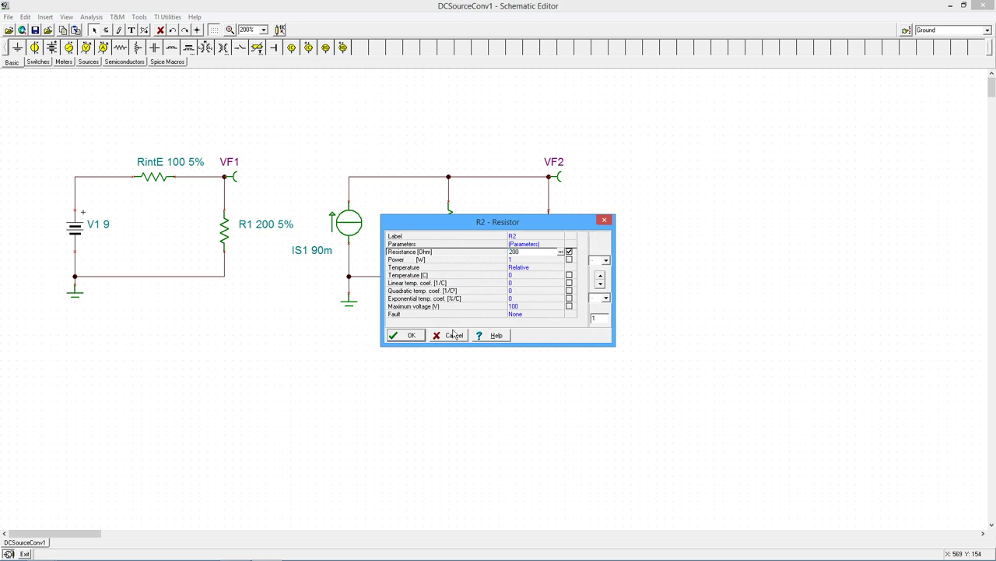
pyautogui.click(411, 336)
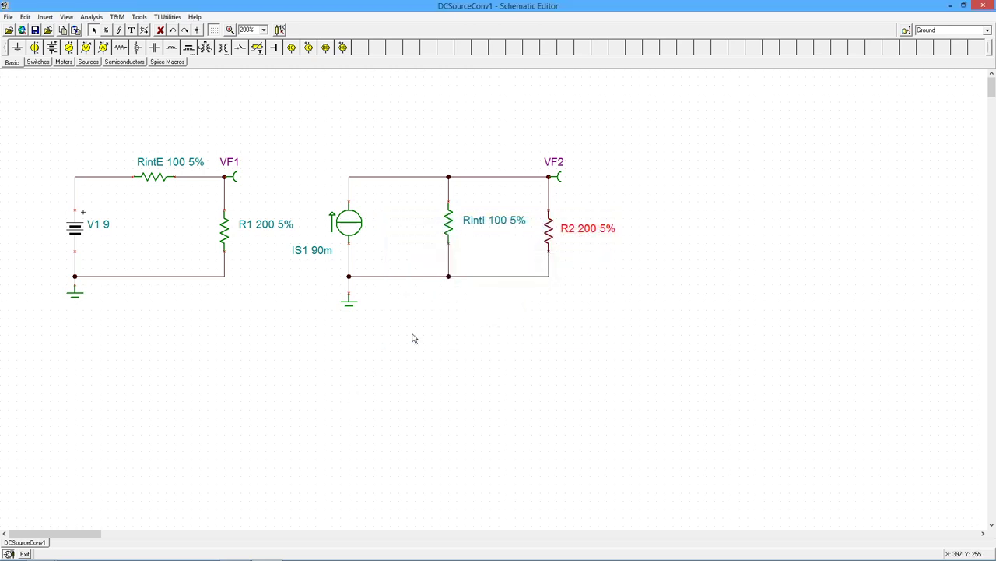
pyautogui.click(366, 330)
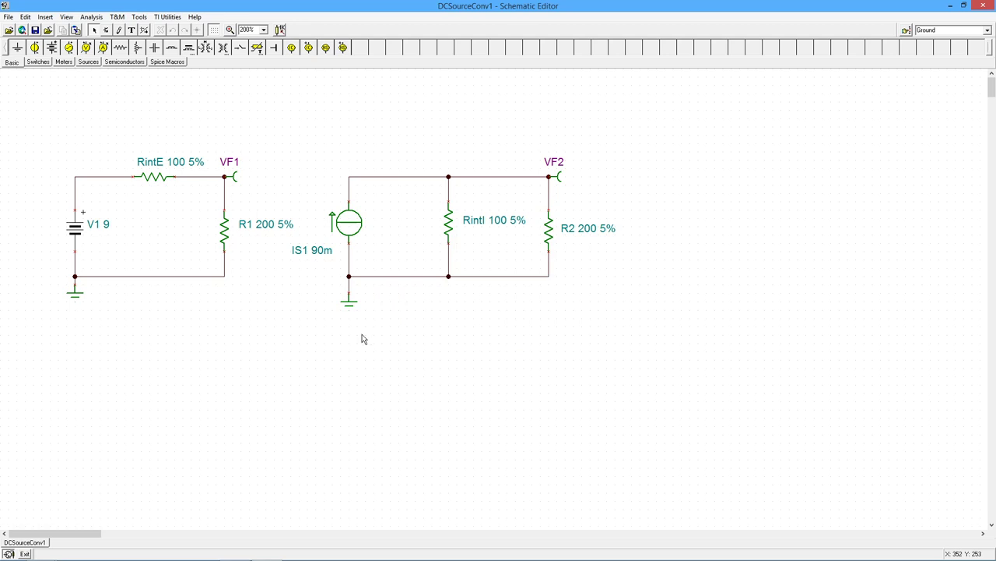
# - Recalculate DC nodal voltages, confirming 6 V at VF1 and VF2, then close the results
pyautogui.click(91, 17)
pyautogui.moveTo(100, 81)
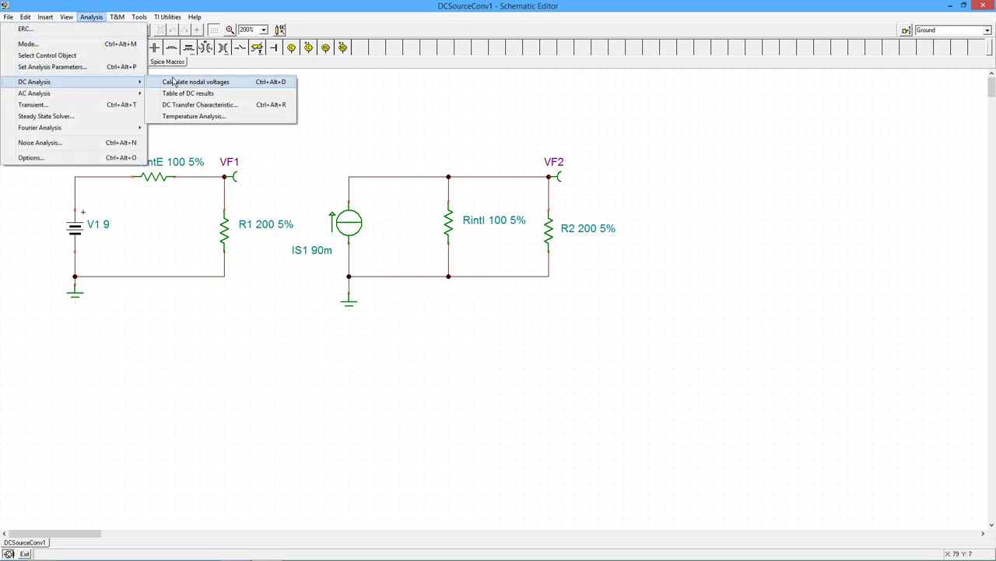
pyautogui.click(175, 82)
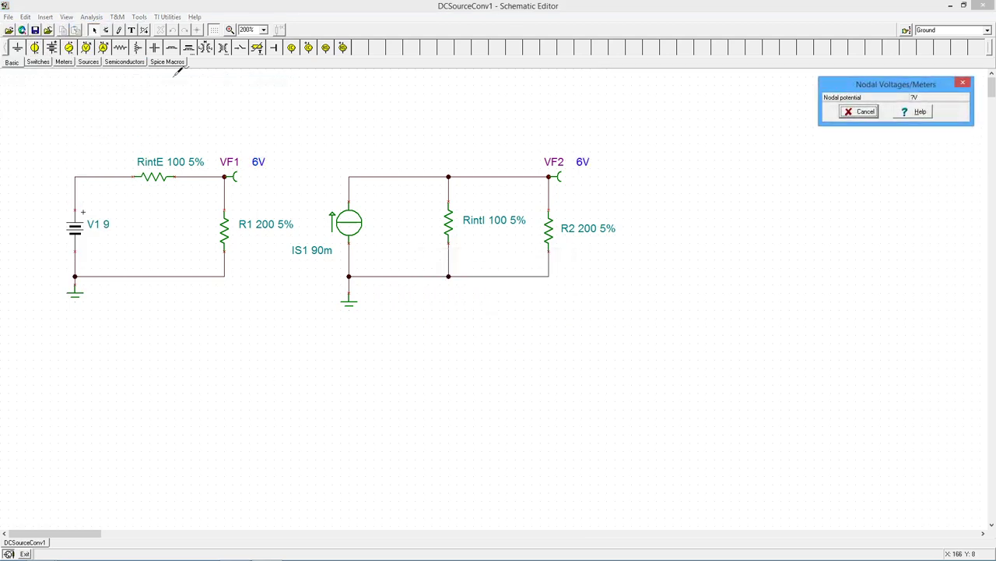
pyautogui.click(865, 111)
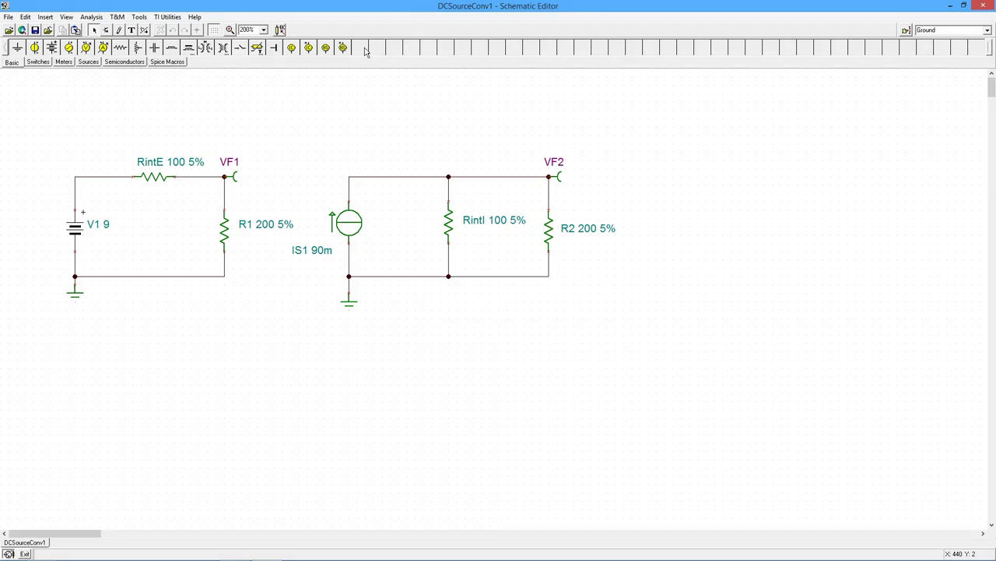
# - Change R1 and R2 resistance to 100k
pyautogui.doubleClick(225, 233)
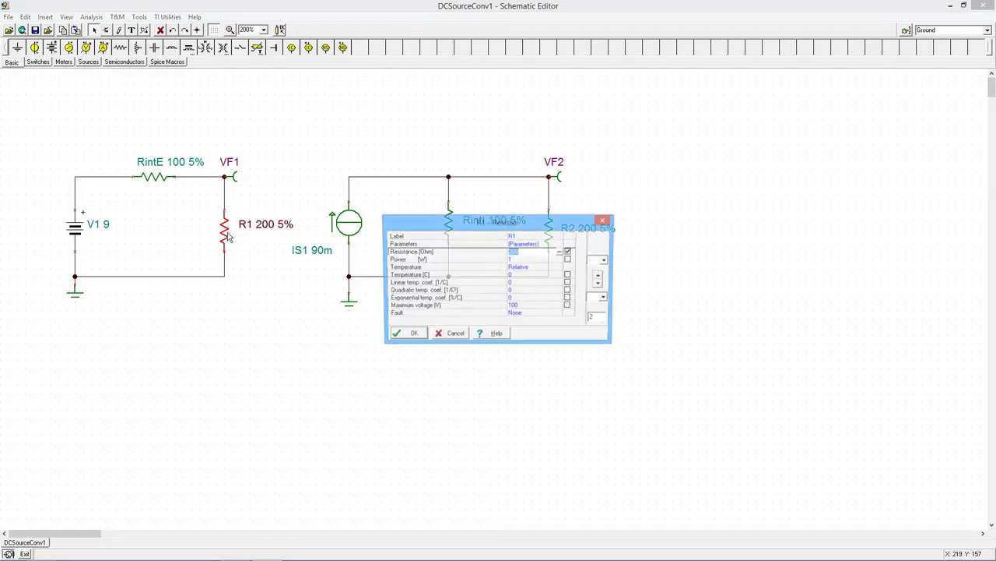
pyautogui.write('100k')
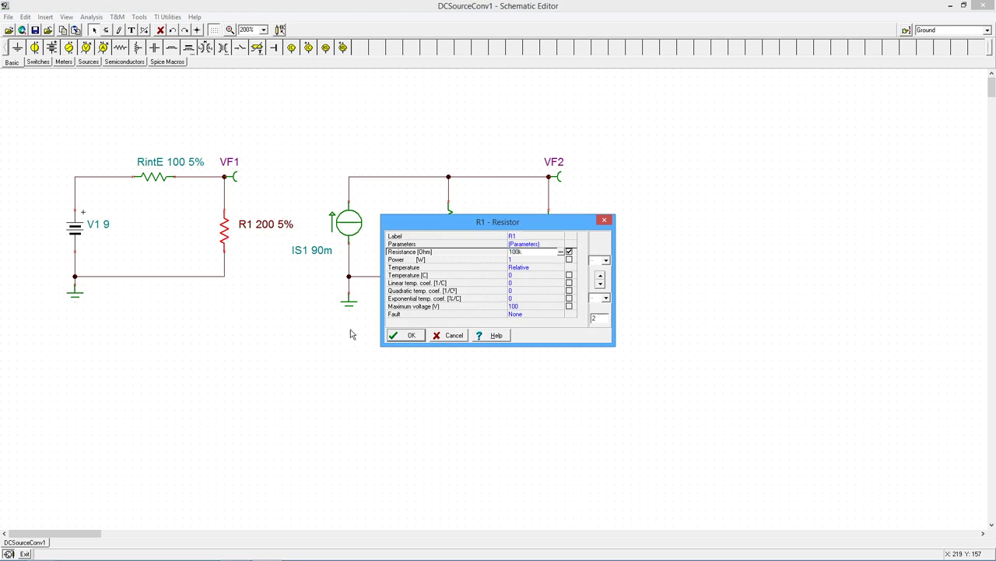
pyautogui.click(405, 336)
pyautogui.doubleClick(580, 236)
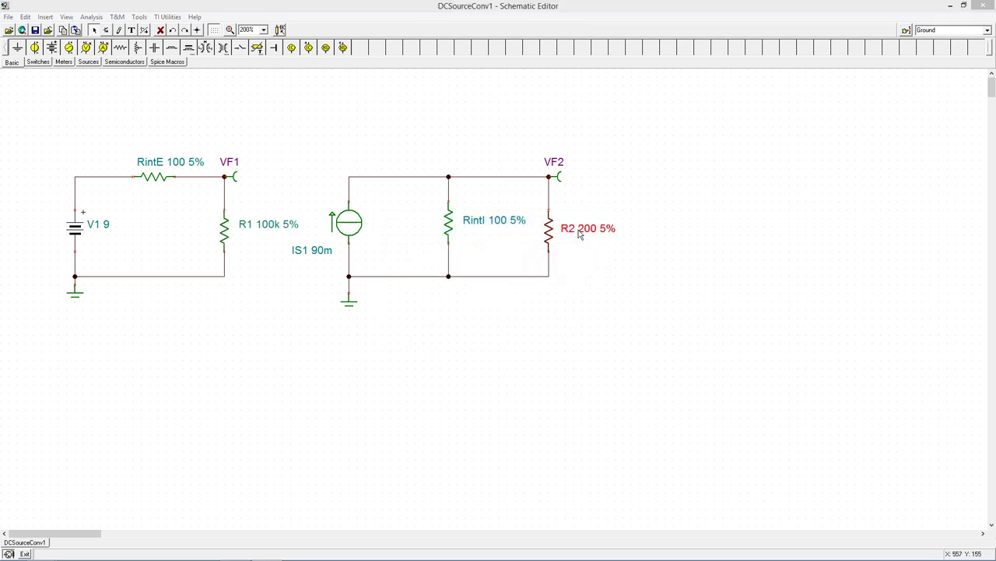
pyautogui.write('100k')
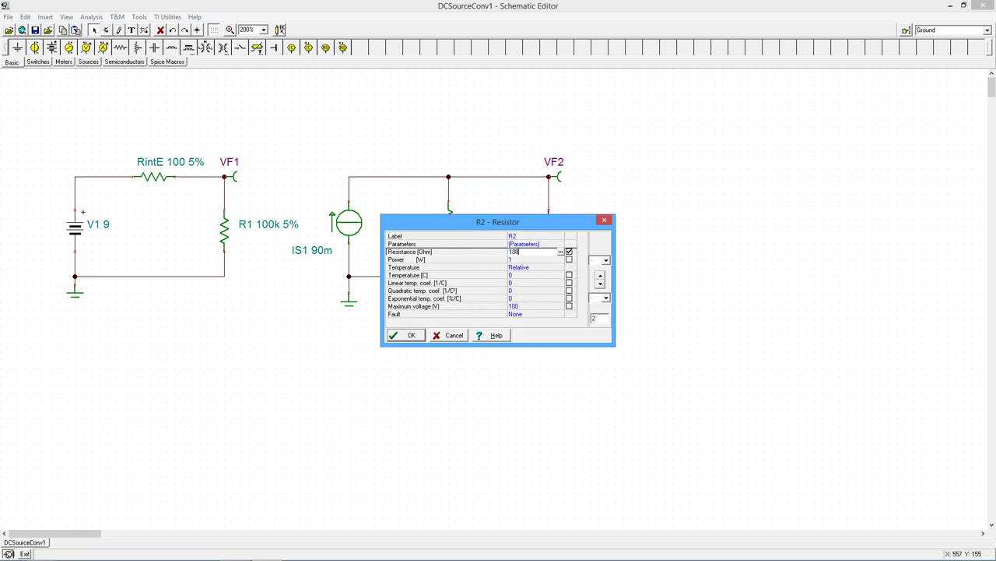
pyautogui.click(409, 336)
pyautogui.click(457, 312)
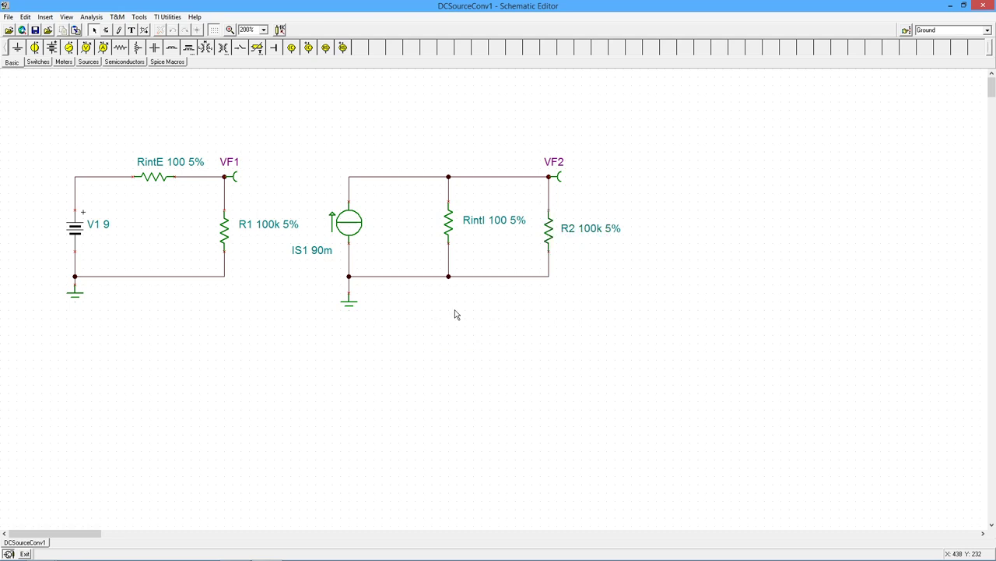
# - Recalculate DC nodal voltages, confirming 8.99 V at VF1 and VF2, then close the results
pyautogui.click(93, 19)
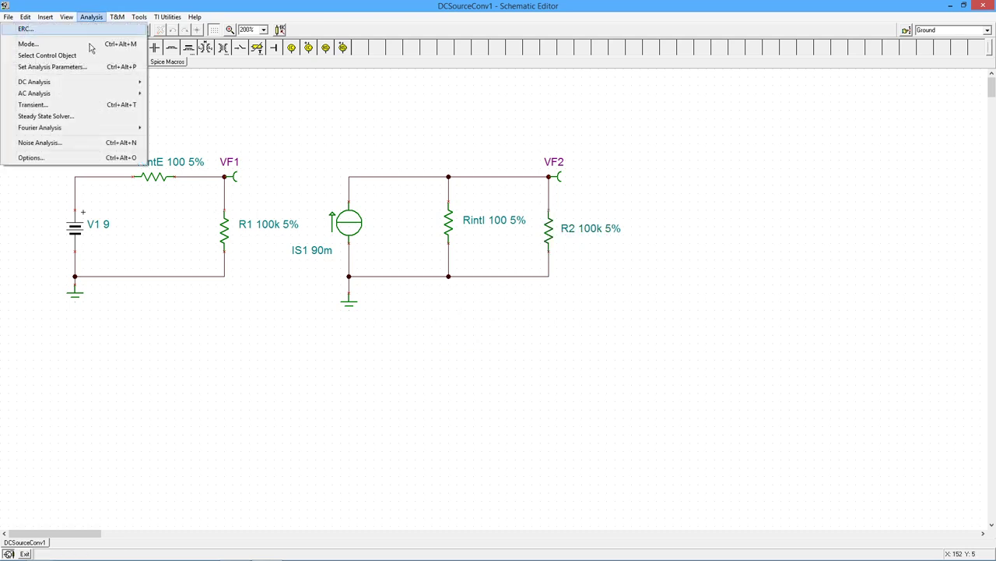
pyautogui.moveTo(93, 82)
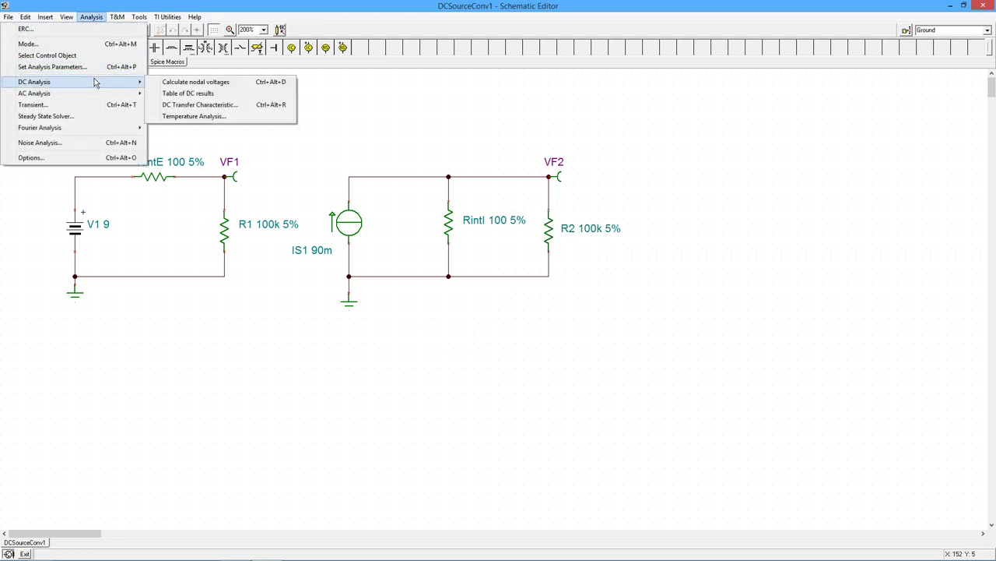
pyautogui.click(176, 83)
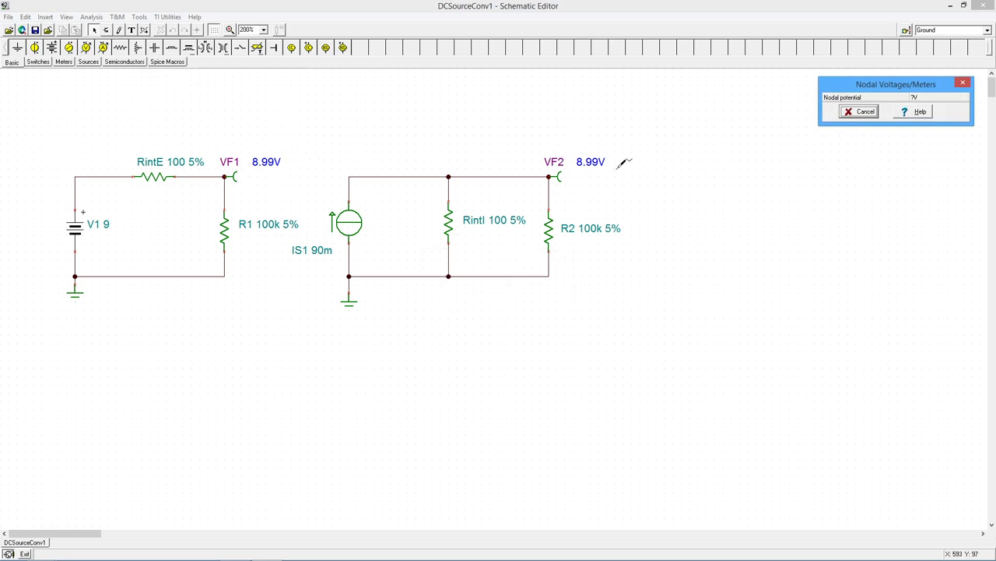
pyautogui.click(864, 112)
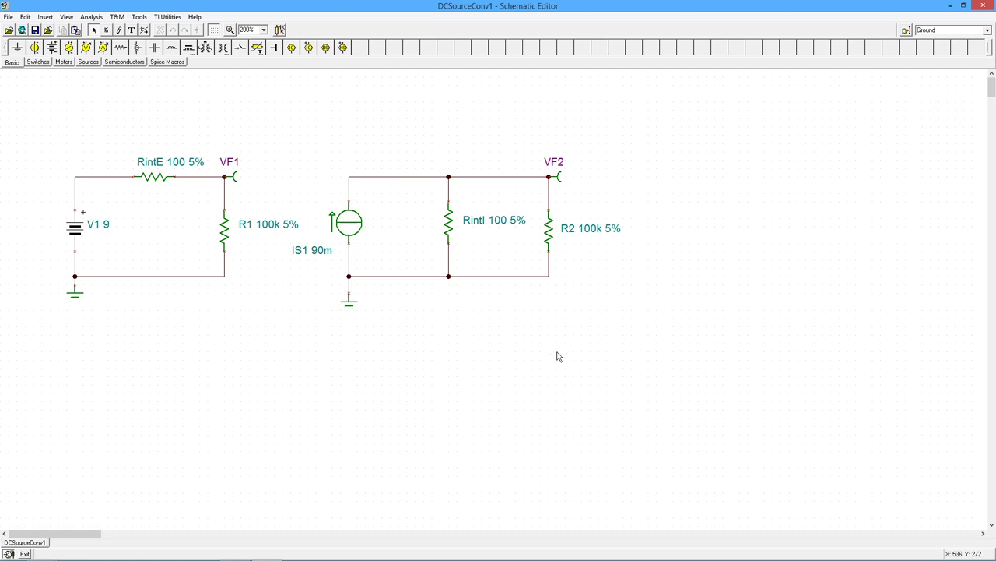
# - Scroll the canvas and load DCSourceConv2 in a new schematic tab
pyautogui.moveTo(93, 535); pyautogui.dragTo(171, 536)
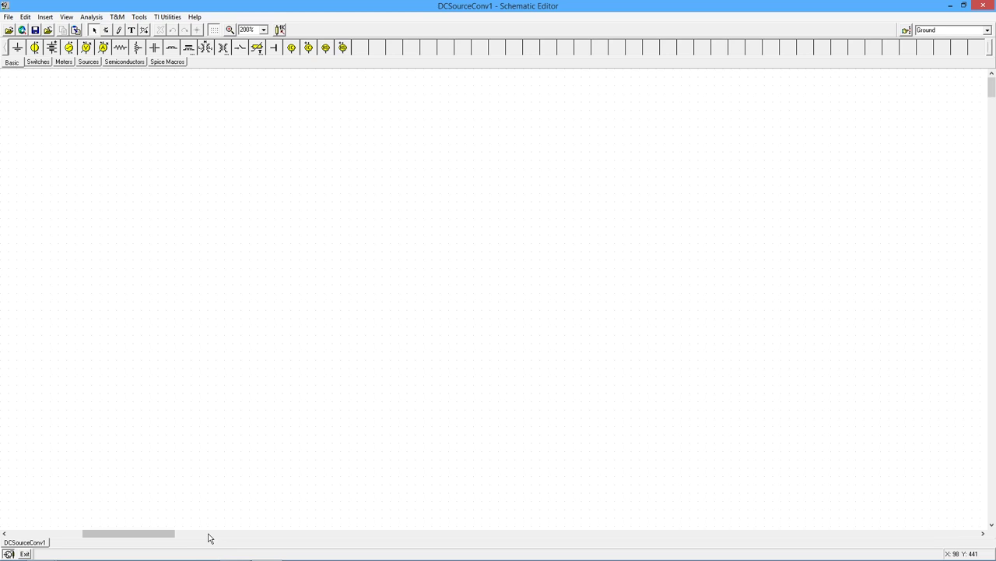
pyautogui.hotkey('ctrl', 'n')
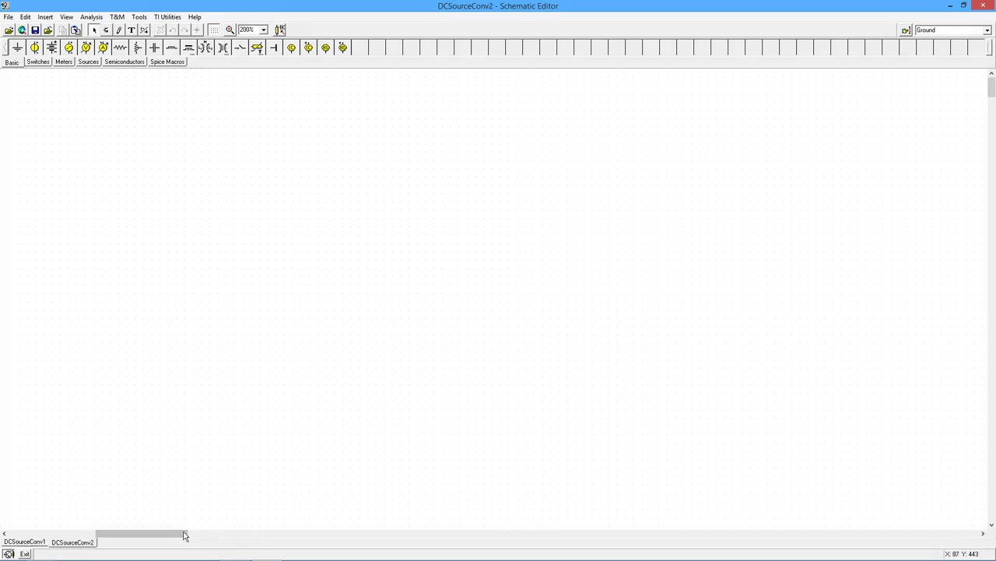
pyautogui.moveTo(184, 535); pyautogui.dragTo(88, 525)
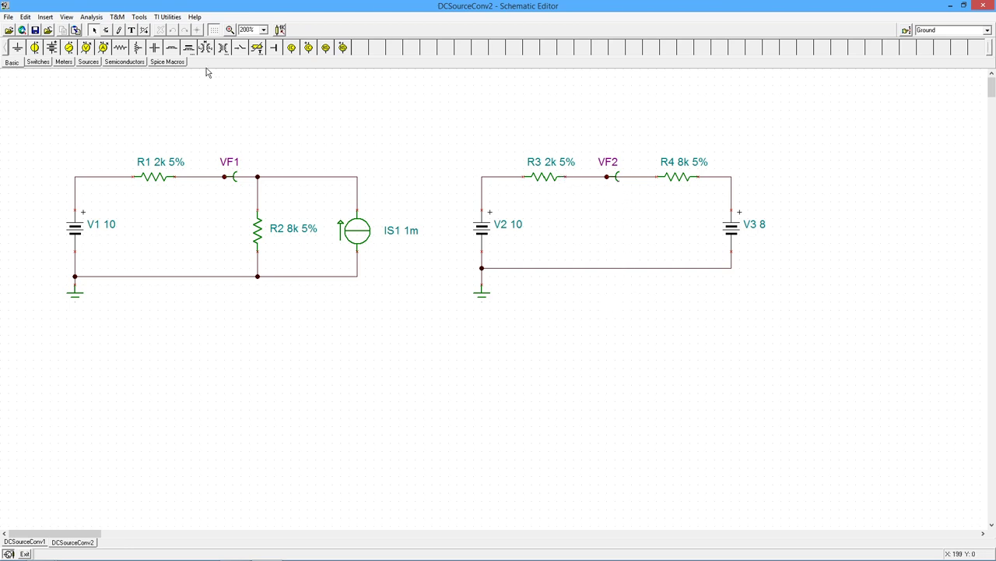
# - Bring up the Analysis menu with DCSourceConv2's 1 mA and 8 V circuits in view
pyautogui.click(97, 21)
# - Calculate DCSourceConv2's DC nodal voltages, reading 9.6 V at VF1 and VF2, then close results
pyautogui.moveTo(117, 82)
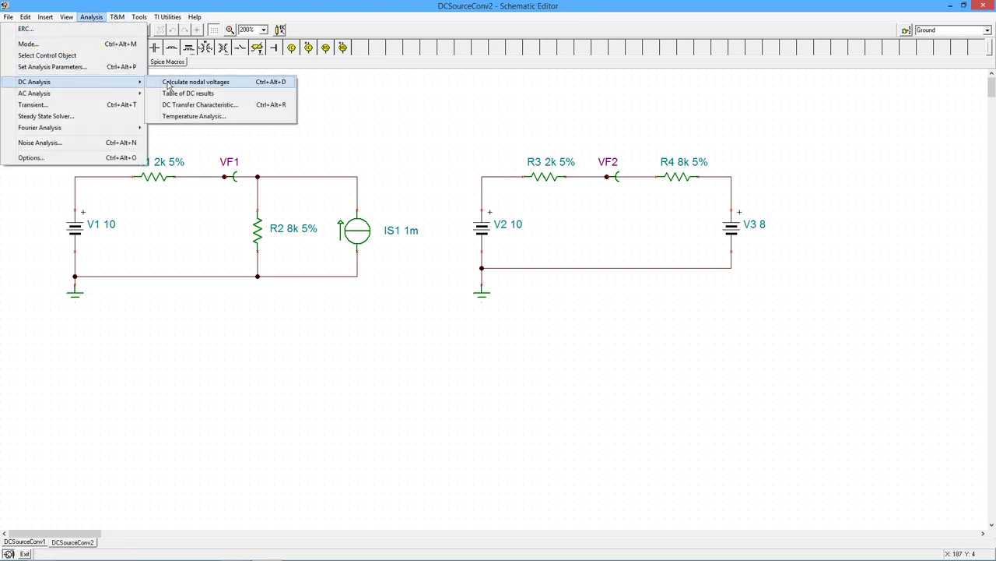
pyautogui.click(168, 83)
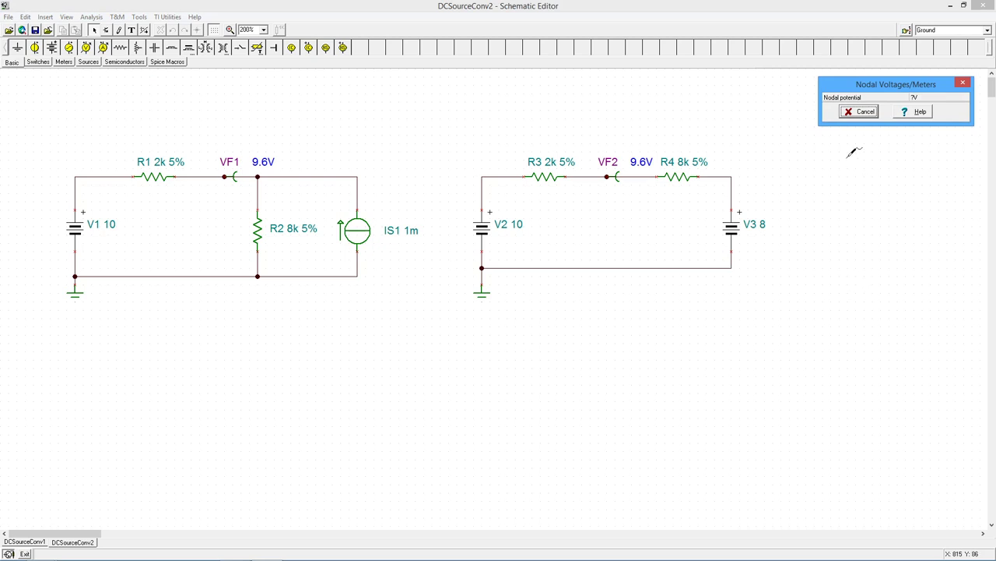
pyautogui.click(863, 112)
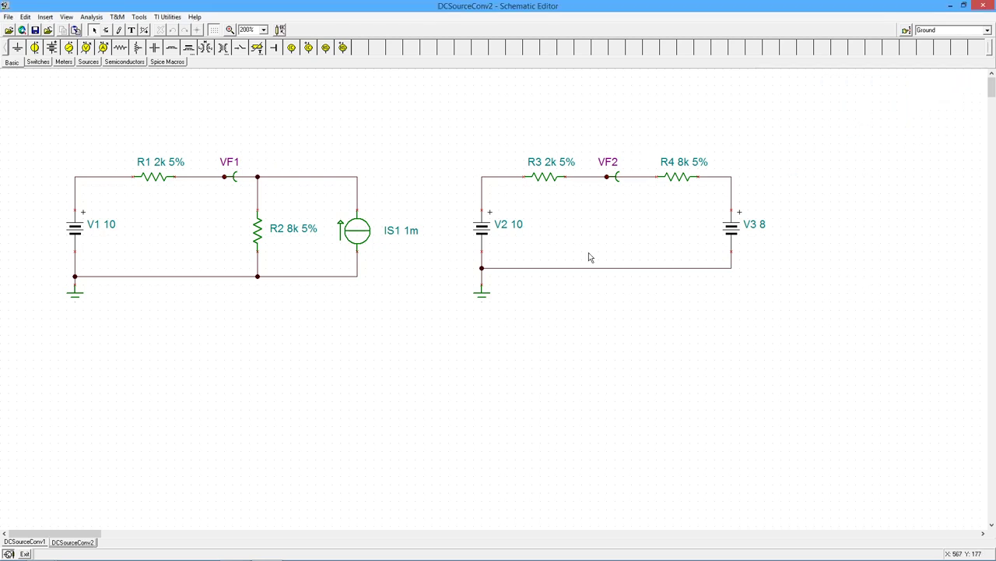